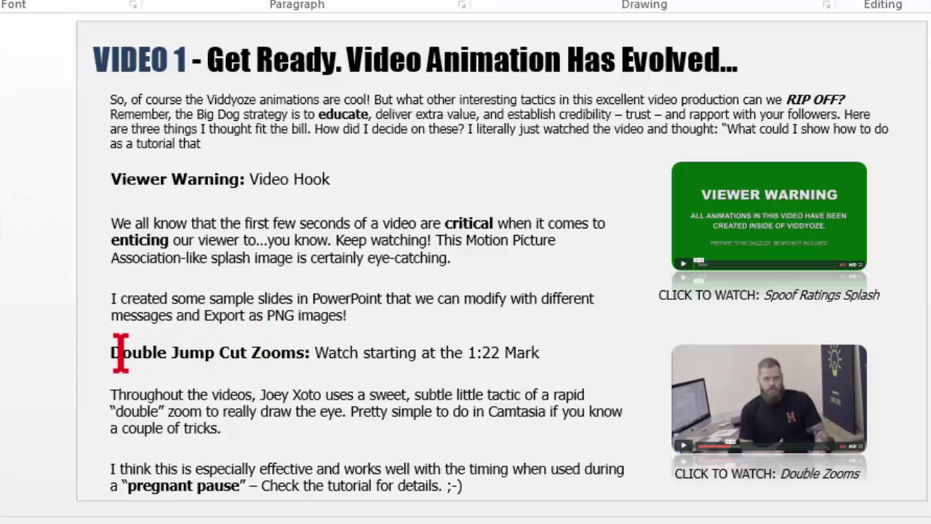
Move playback to about 00:01:42;10, near the clips to remove.
drag(112, 352, 301, 355)
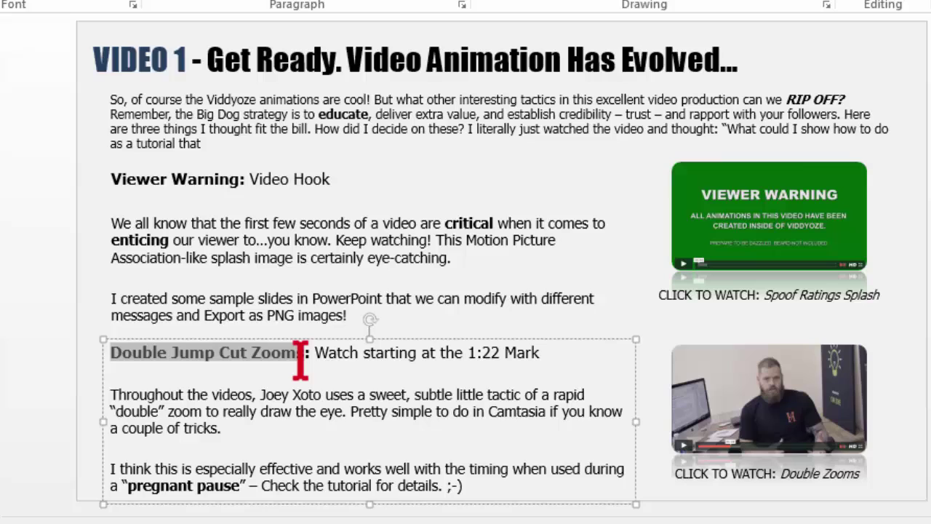
click(457, 99)
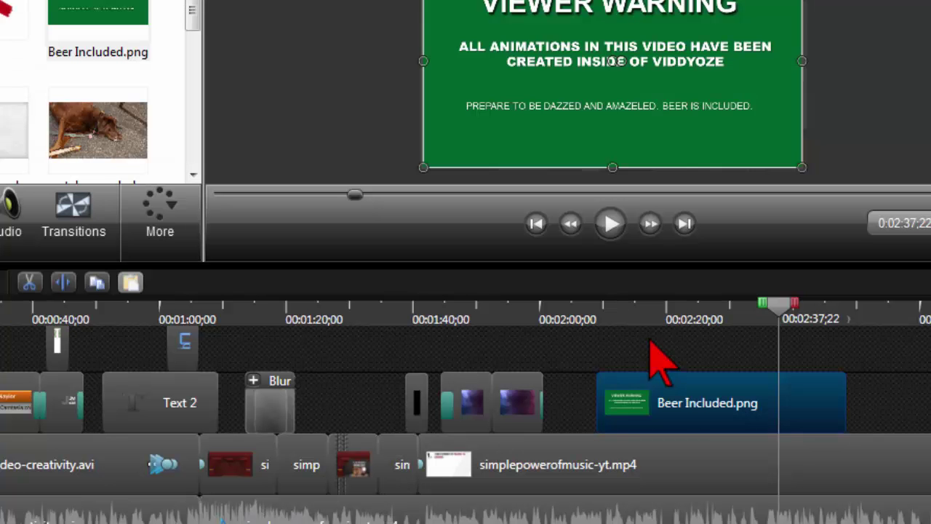
click(581, 321)
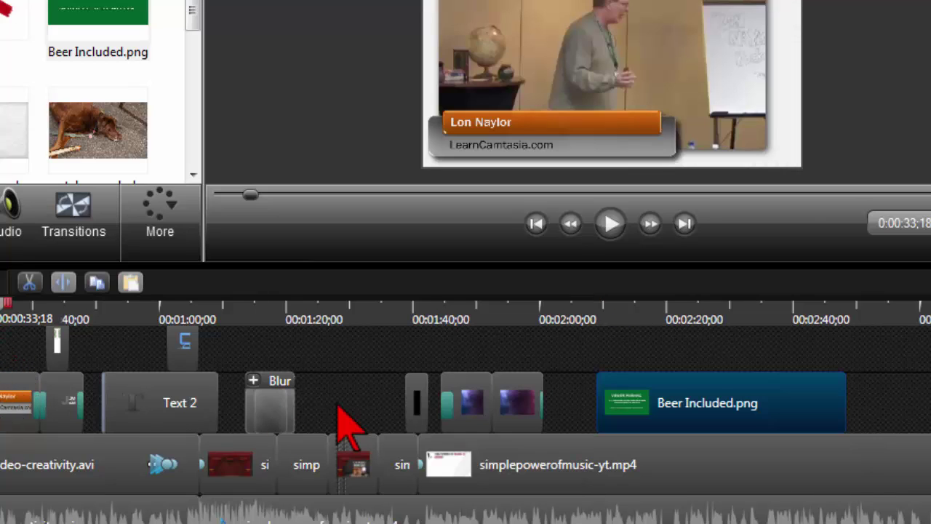
click(323, 320)
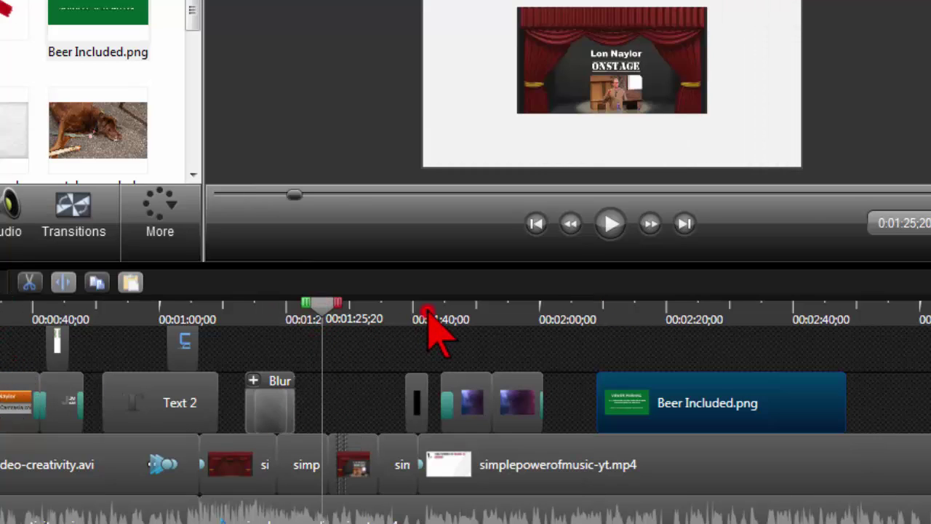
click(426, 313)
Delete the short black clip and two purple clips from the upper track, then park playback at 00:01:49;18.
drag(561, 401, 377, 404)
key(Delete)
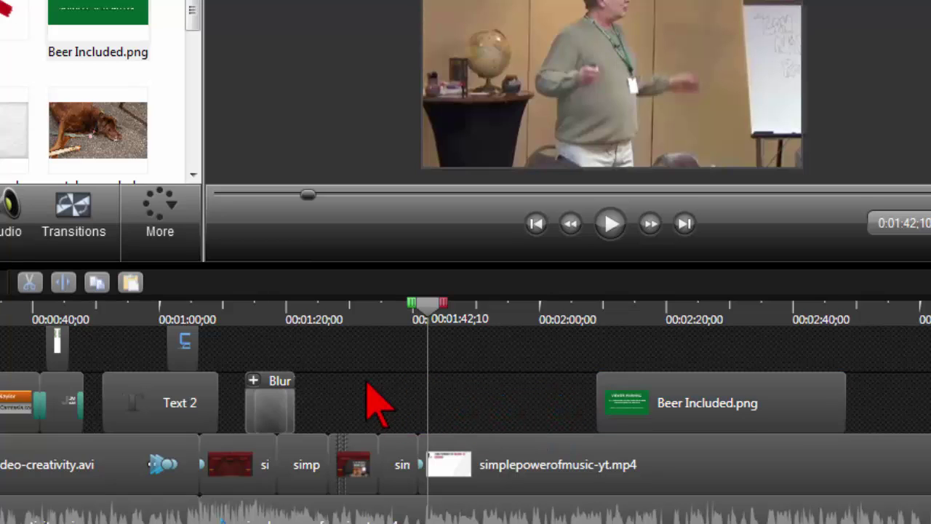
drag(426, 315, 473, 315)
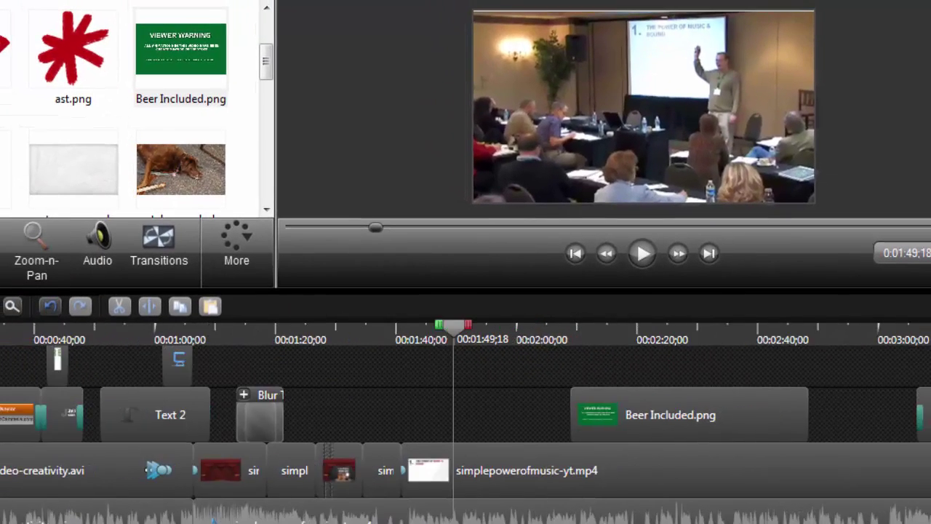
Zoom the timeline in and add Marker 1 at 00:01:49;18.
key(ctrl+plus)
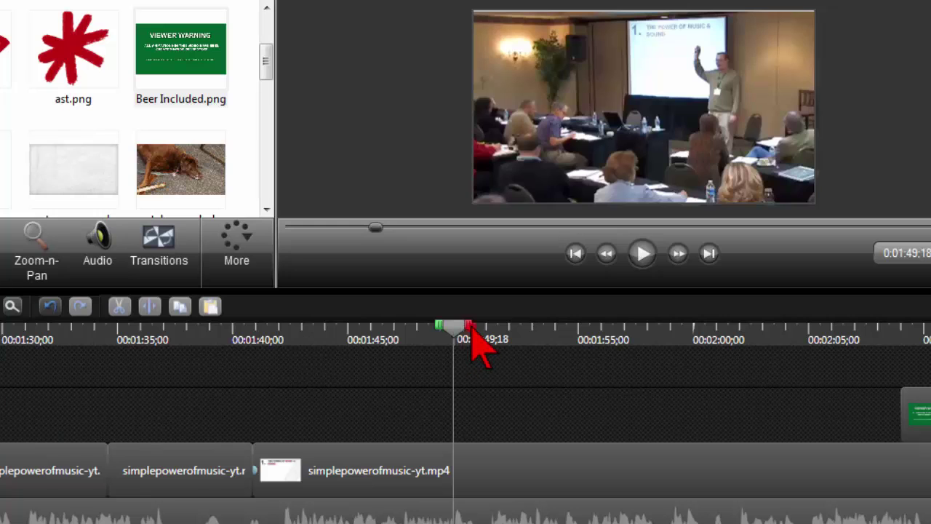
drag(471, 329, 447, 329)
key(m)
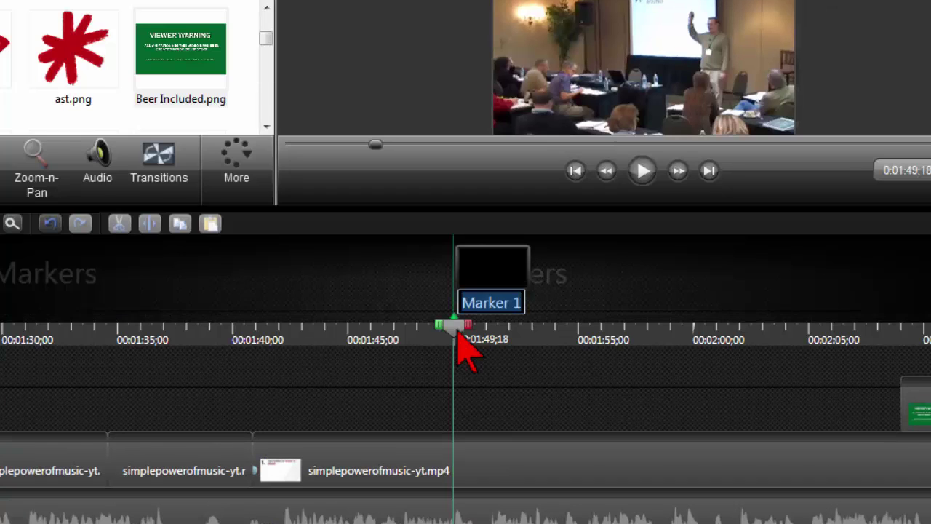
key(Return)
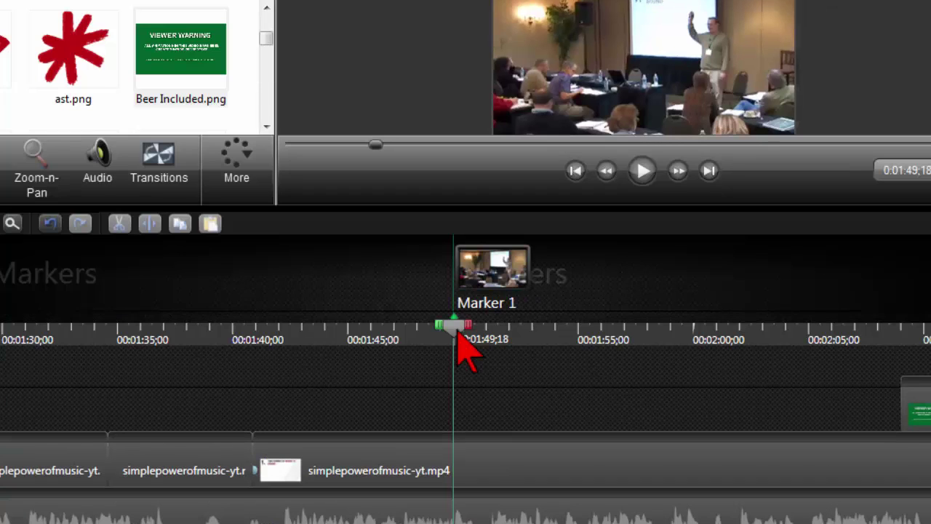
Add Marker 2 at 00:01:55;02, then zoom in further and return playback to 00:01:50;02.
drag(470, 328, 597, 339)
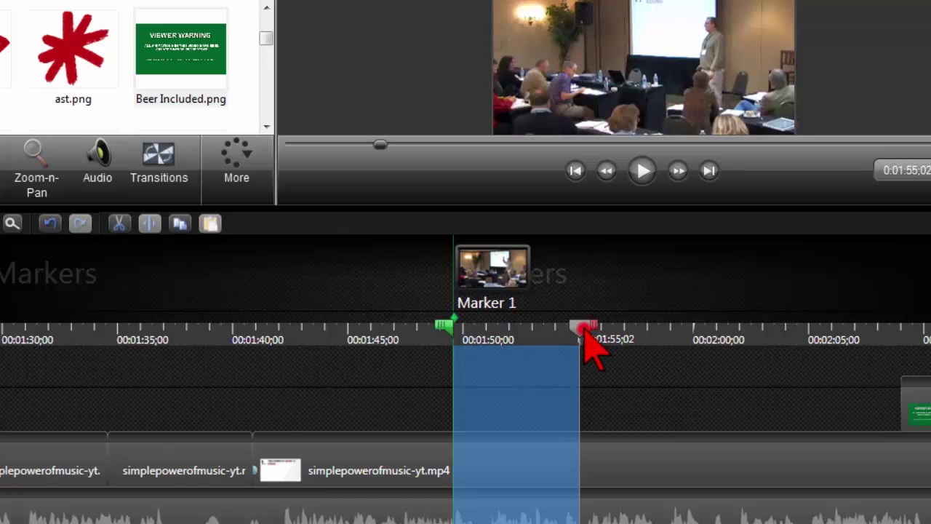
click(584, 331)
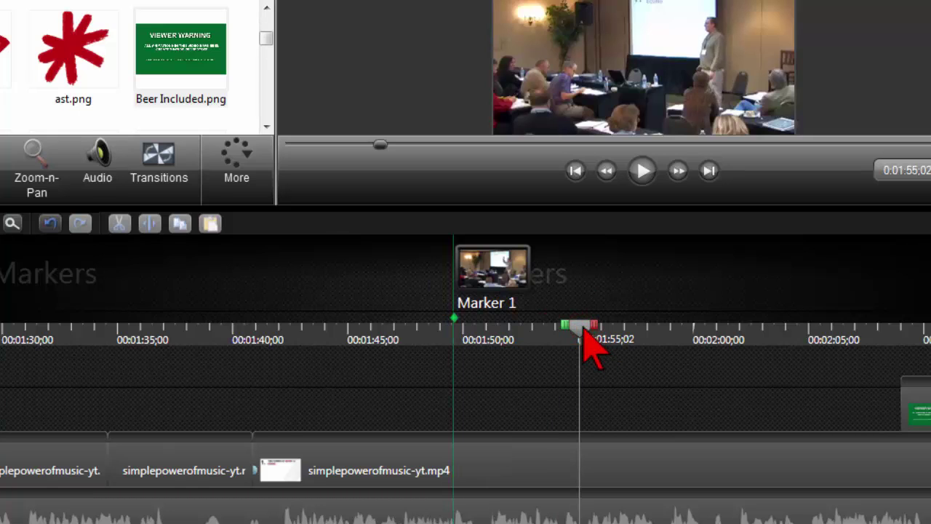
key(ctrl+m)
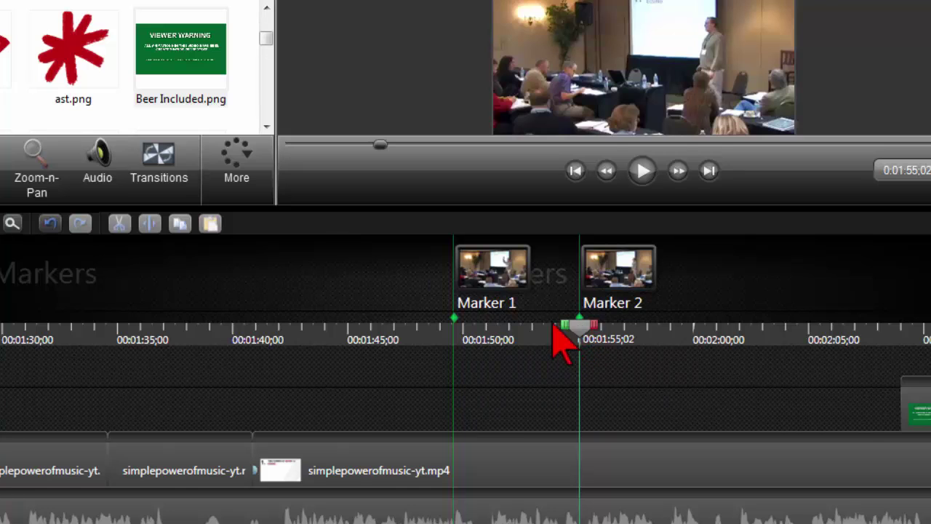
click(535, 332)
key(ctrl+plus)
key(ctrl+plus)
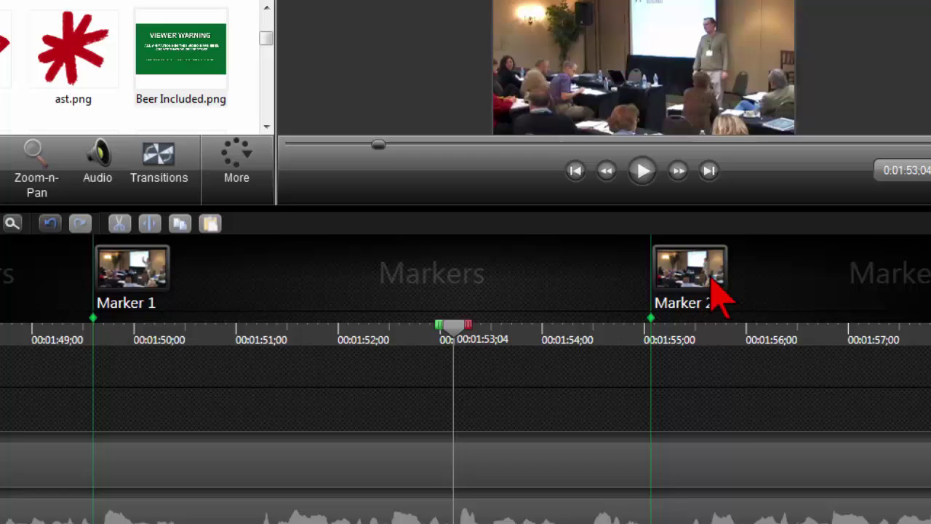
drag(457, 329, 637, 349)
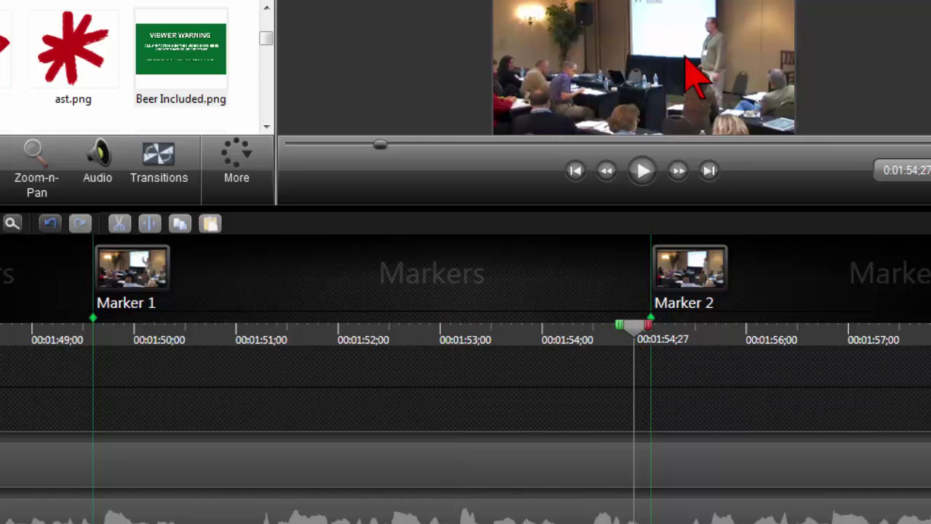
Add a Visual Properties animation just past Marker 1 that scales the Video 1 lecture clip to 223%.
drag(634, 331, 134, 345)
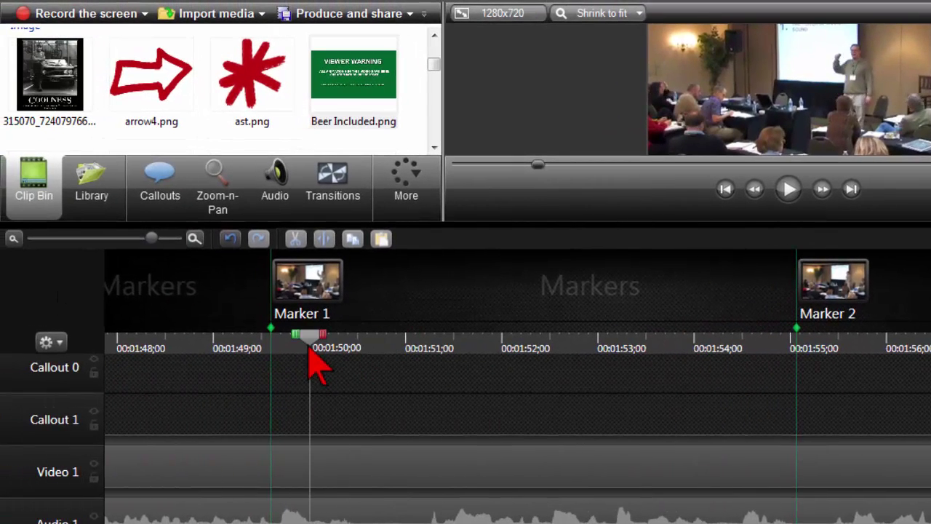
click(339, 465)
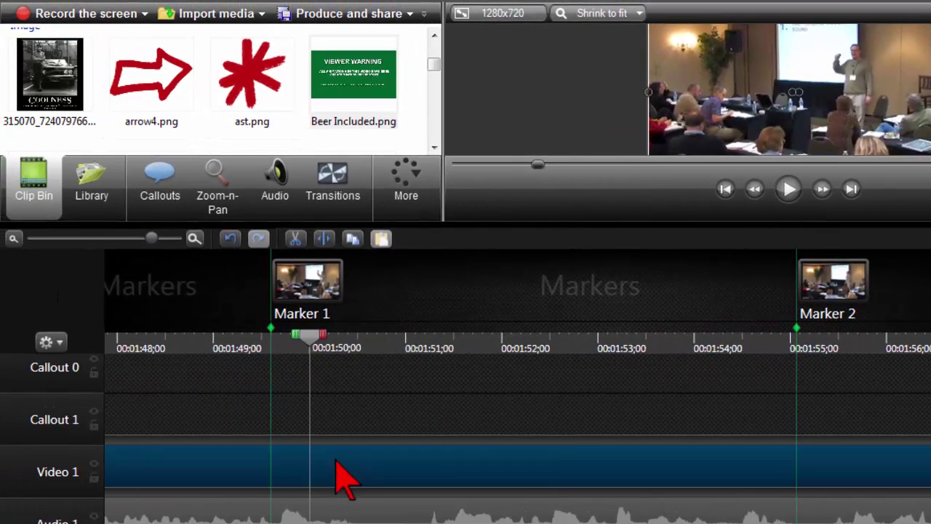
drag(323, 339, 385, 344)
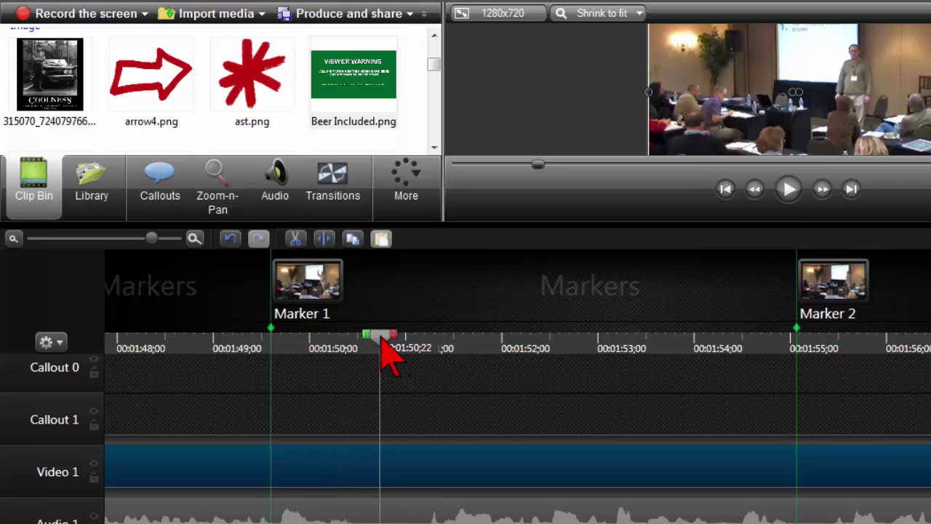
click(412, 188)
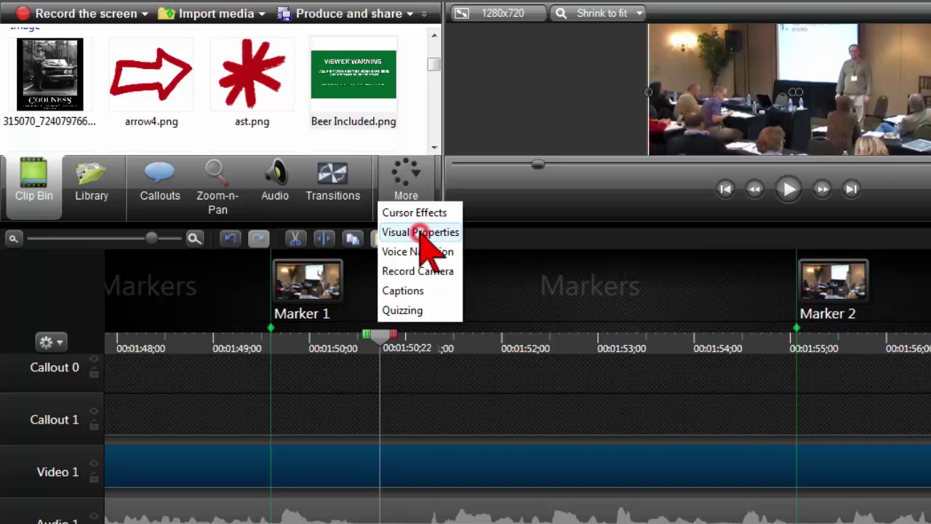
click(422, 232)
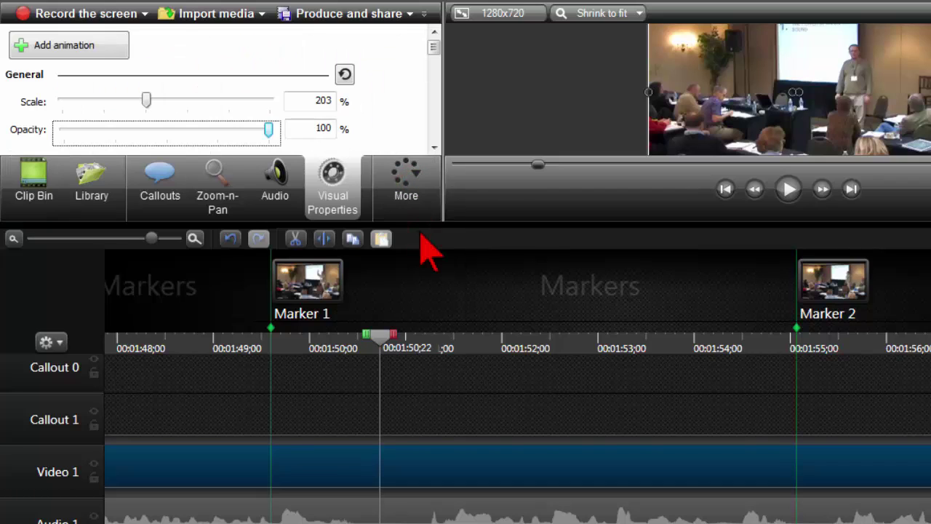
click(91, 47)
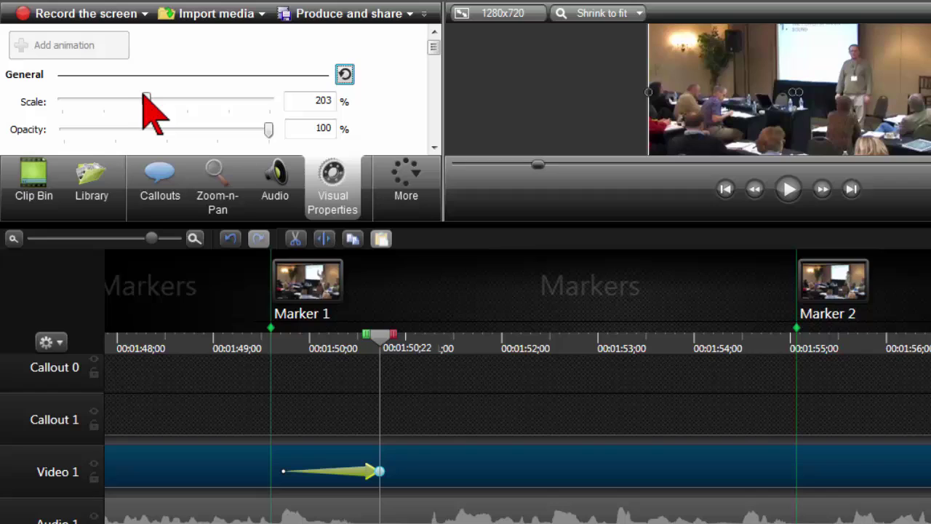
drag(146, 99, 153, 98)
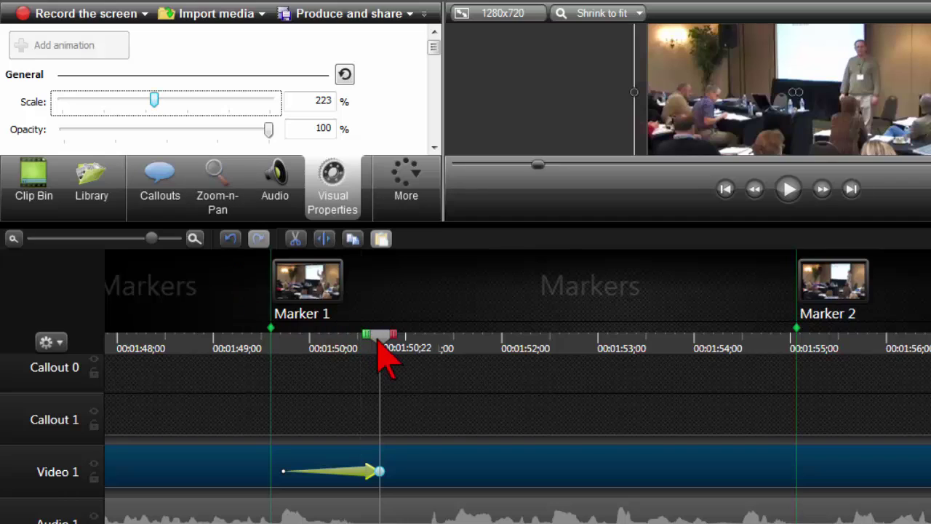
drag(377, 338, 554, 356)
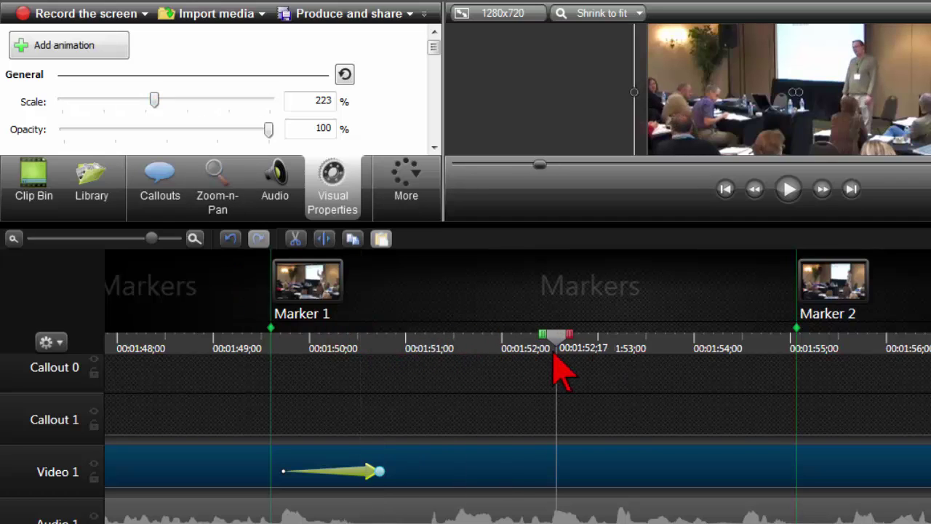
Add a second animation scaling the lecture clip to about 268%, then scrub back to 1:49;21 to review.
click(93, 47)
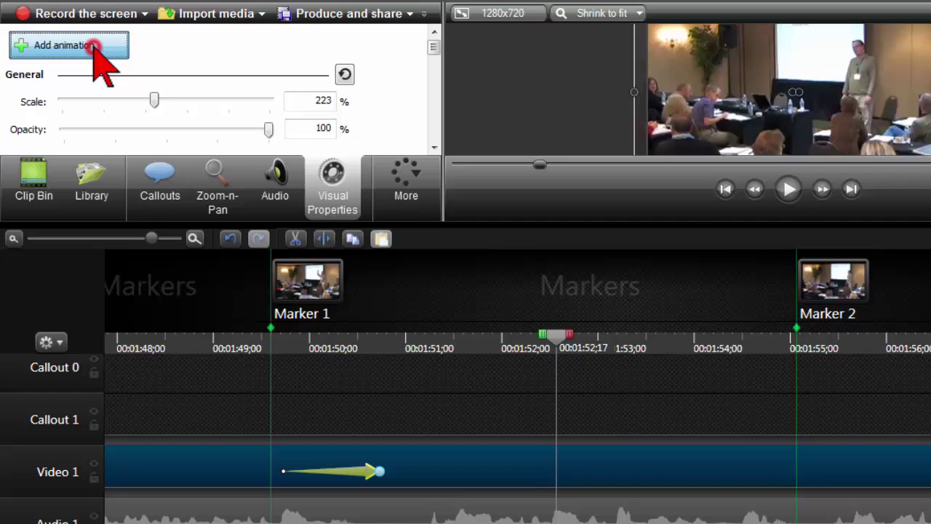
drag(155, 101, 173, 103)
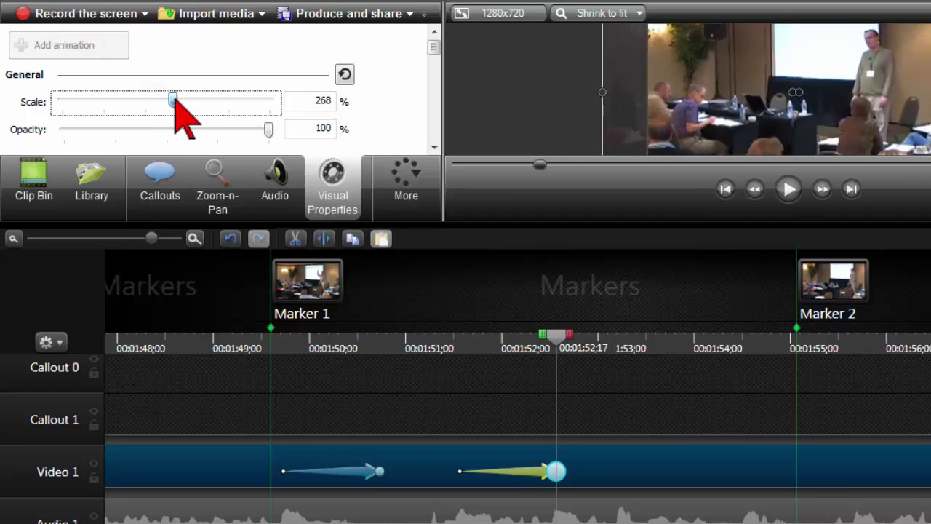
click(400, 335)
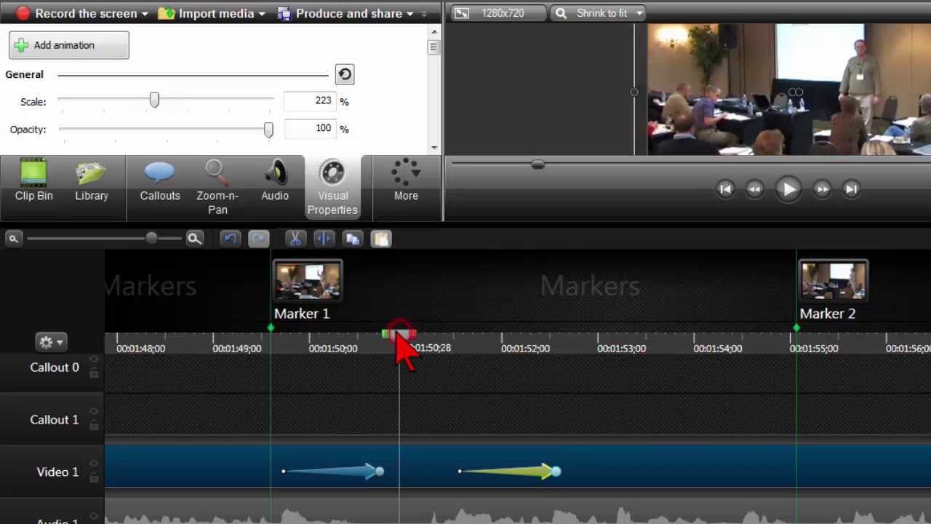
drag(330, 339, 405, 375)
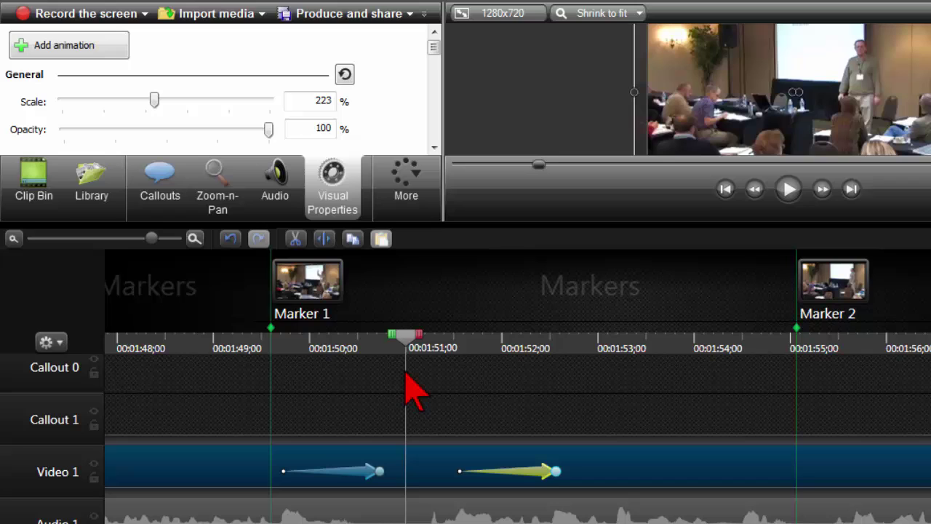
Trim both animation starts later so the 268% zoom directly follows the first, ending near 00:01:51;02.
drag(400, 342, 412, 360)
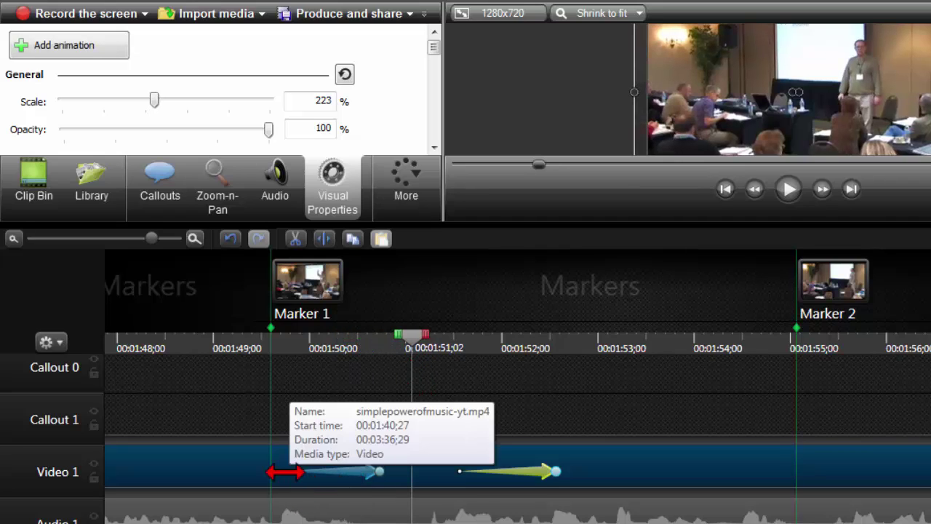
drag(288, 473, 360, 473)
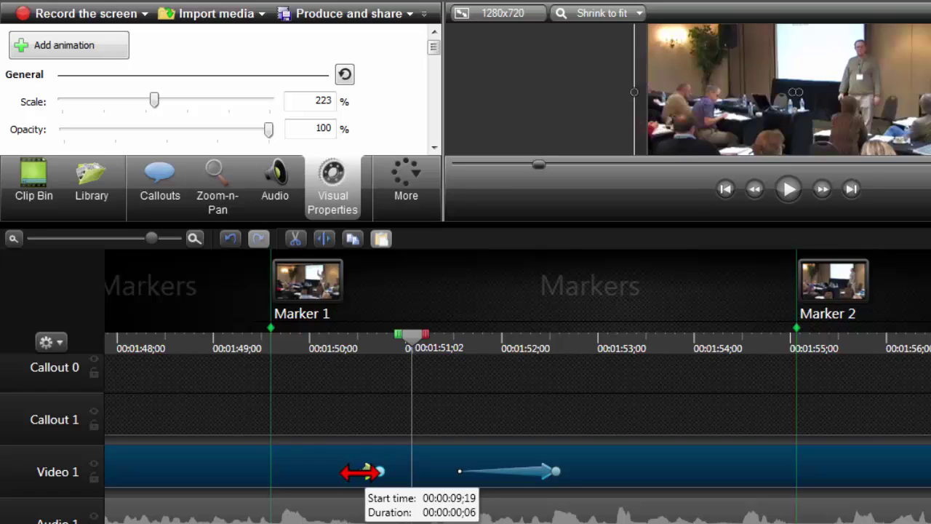
click(544, 472)
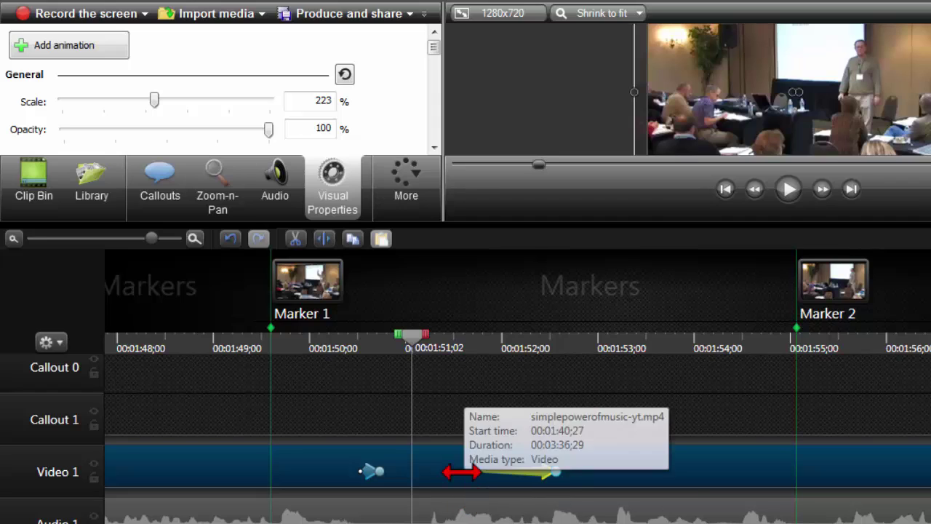
drag(462, 473, 393, 473)
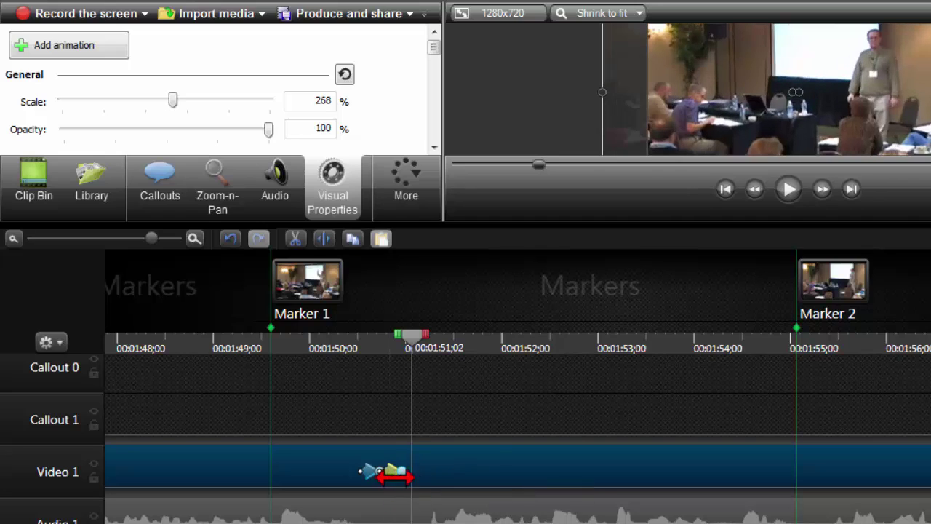
Select the range from 1:50 to 1:51;29 and play it back in the preview.
click(338, 347)
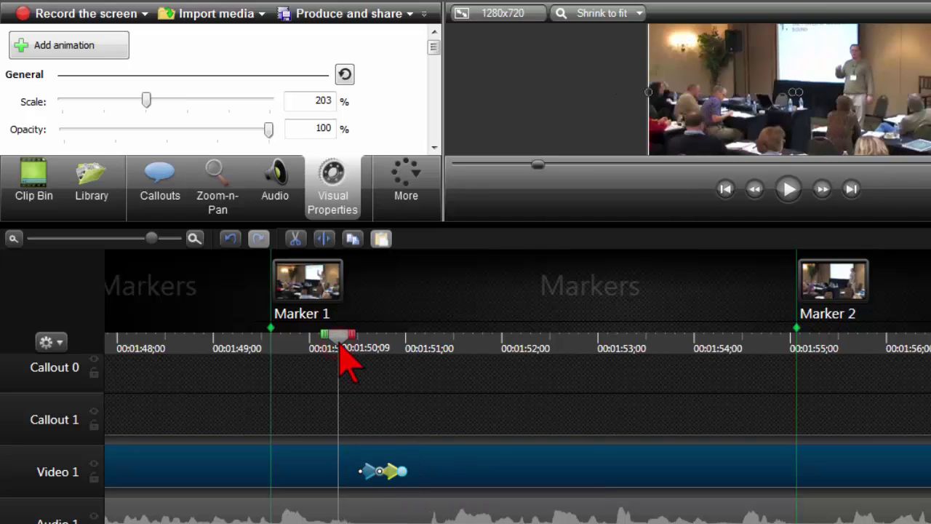
drag(353, 334, 513, 368)
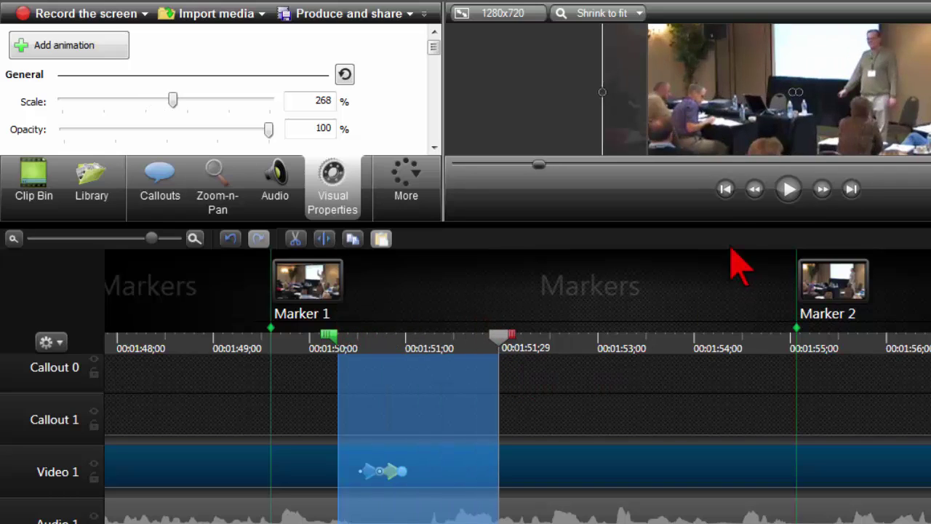
click(788, 190)
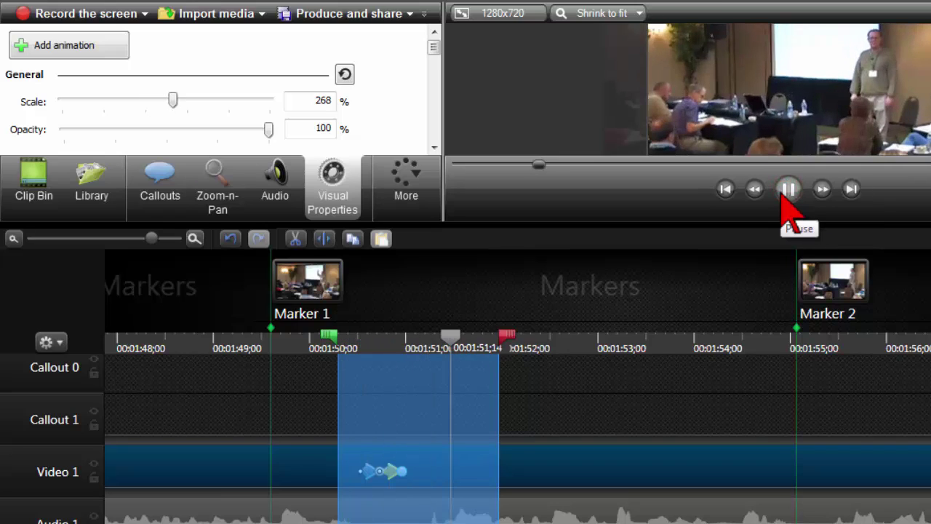
Shorten the first zoom to a single frame and preview the span from 1:50;11 to 1:51;04.
click(387, 343)
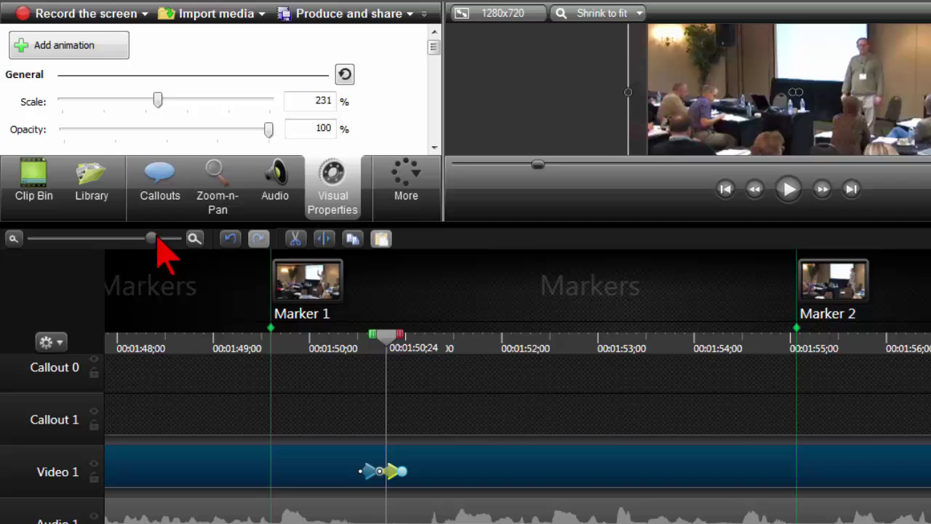
drag(152, 238, 206, 251)
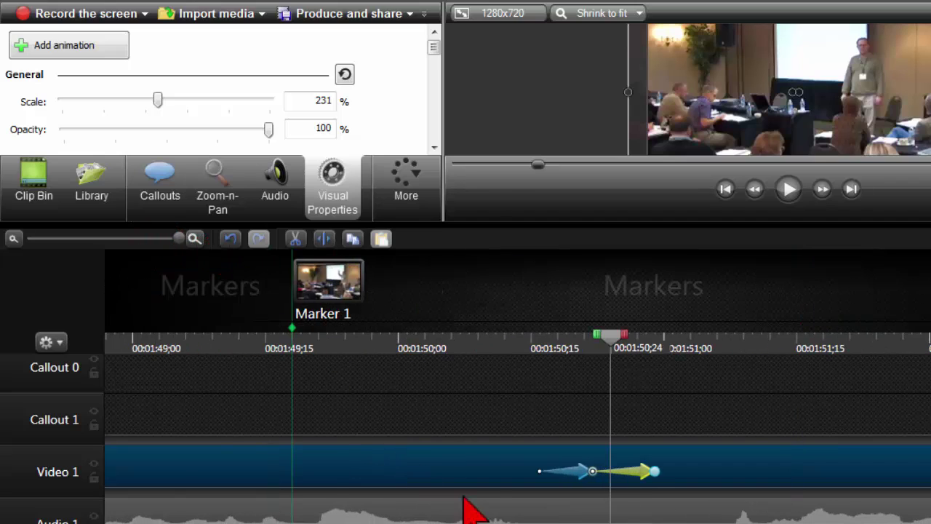
mouse_move(541, 469)
mouse_down()
mouse_move(658, 471)
mouse_move(608, 472)
mouse_up()
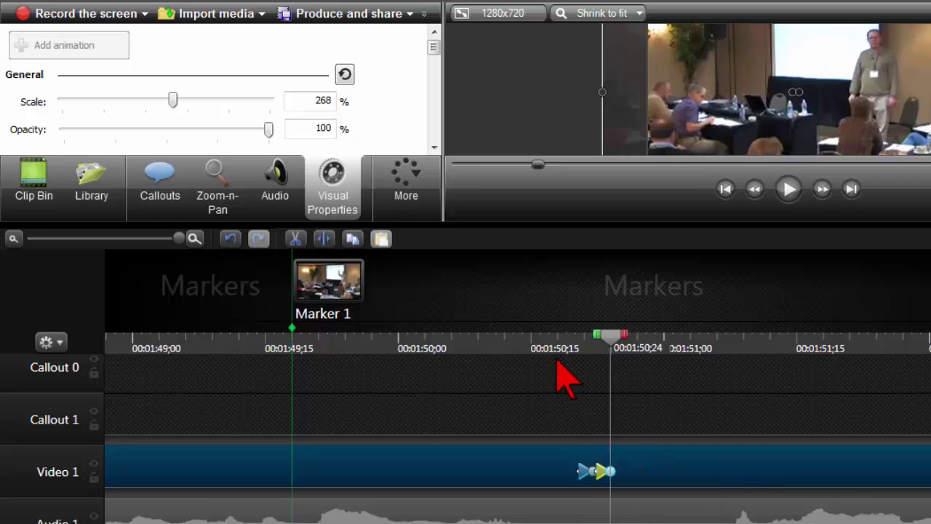
click(497, 345)
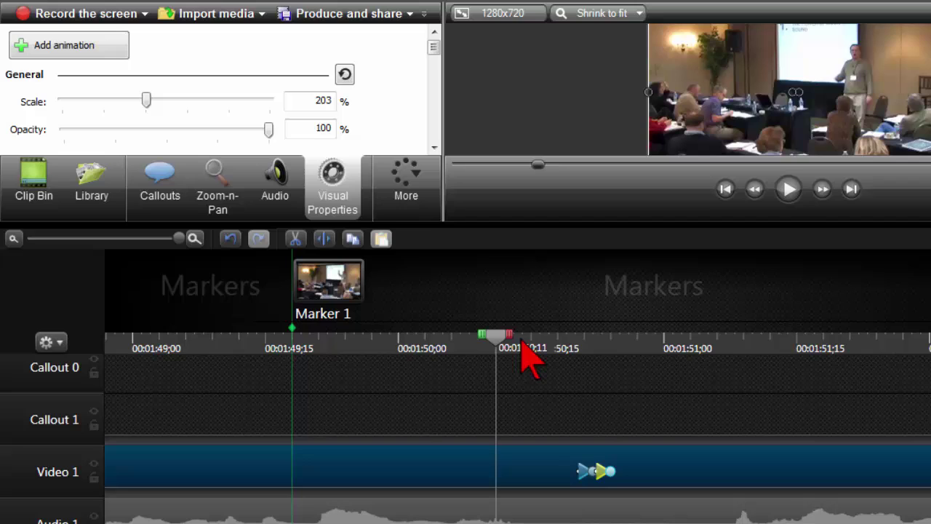
drag(510, 336, 715, 358)
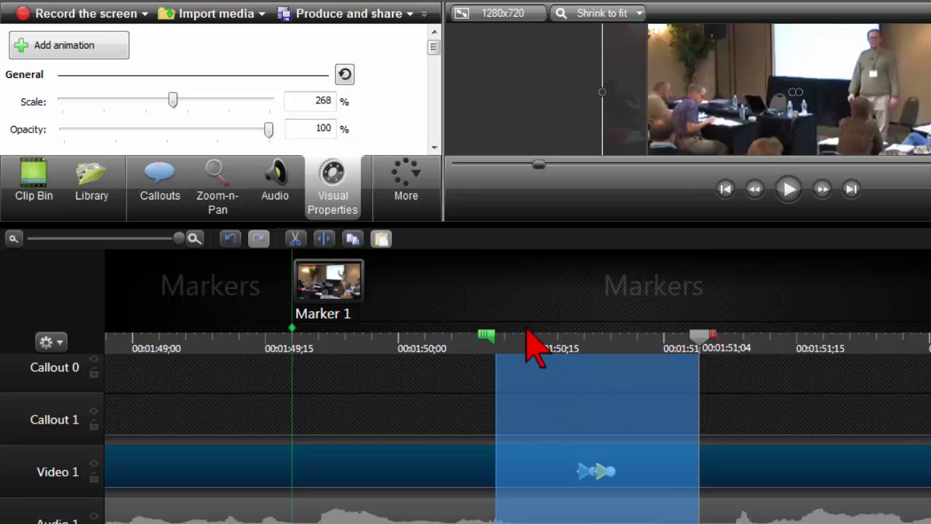
click(789, 191)
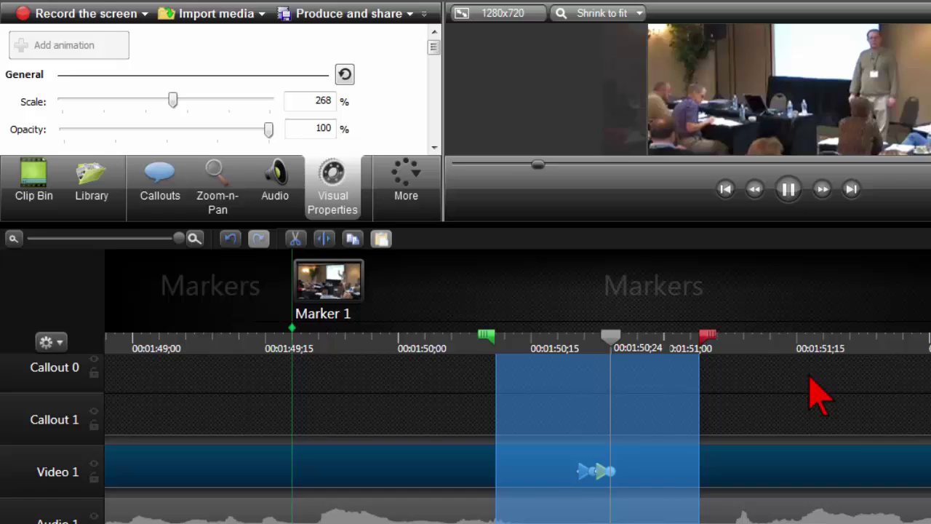
click(791, 190)
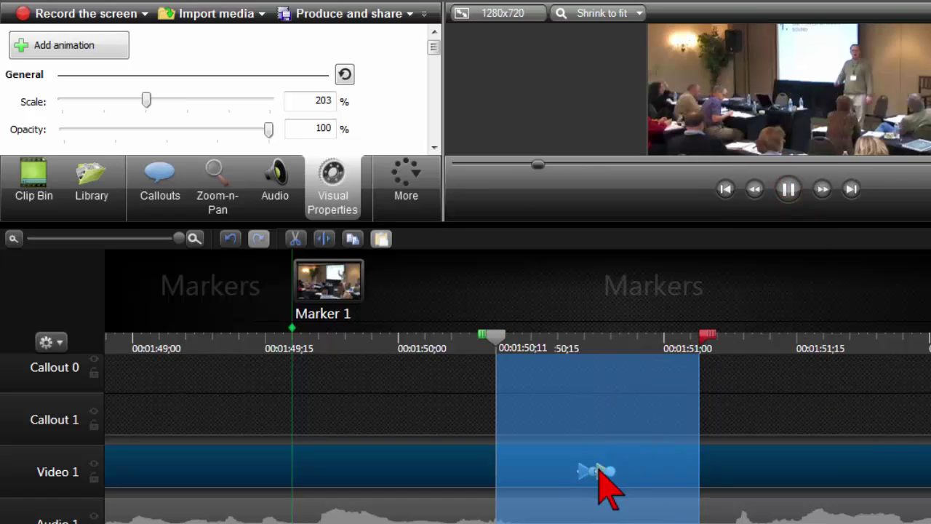
Shift the second zoom animation slightly later, leaving a brief pause after the first.
click(590, 340)
click(570, 342)
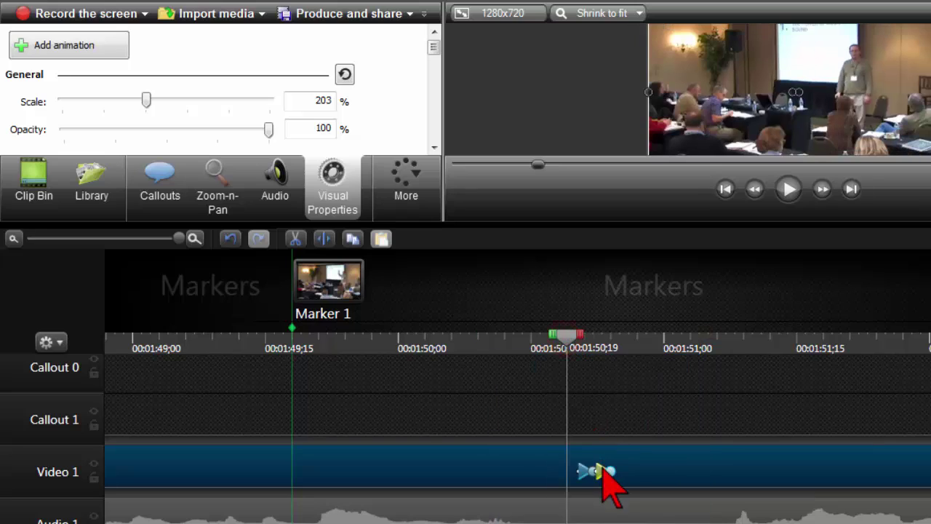
drag(600, 473, 648, 492)
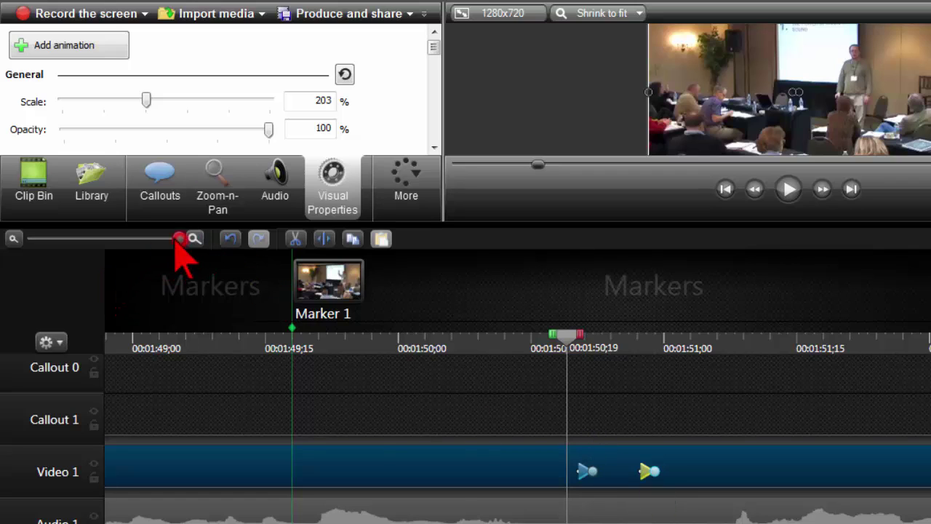
Zoom the timeline out until Marker 2 is visible, and park playback at 00:01:50;04.
drag(178, 238, 149, 240)
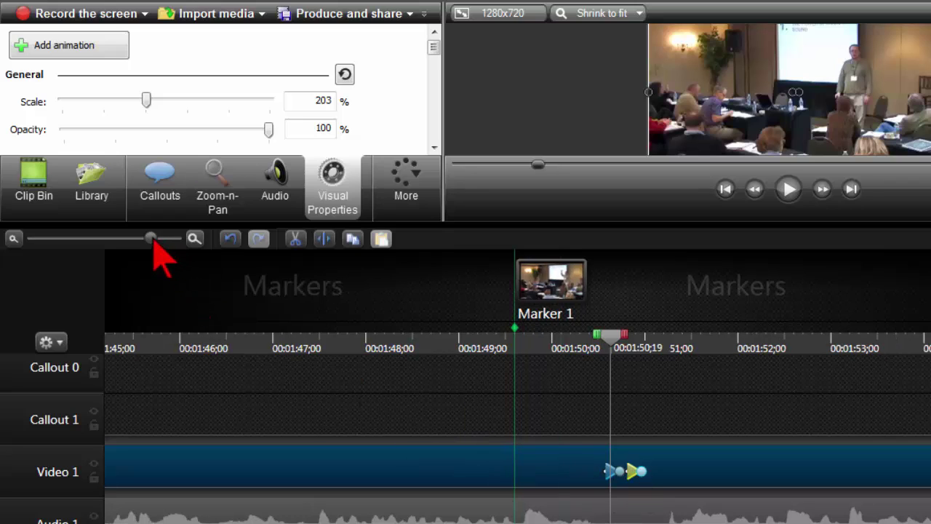
drag(152, 240, 138, 240)
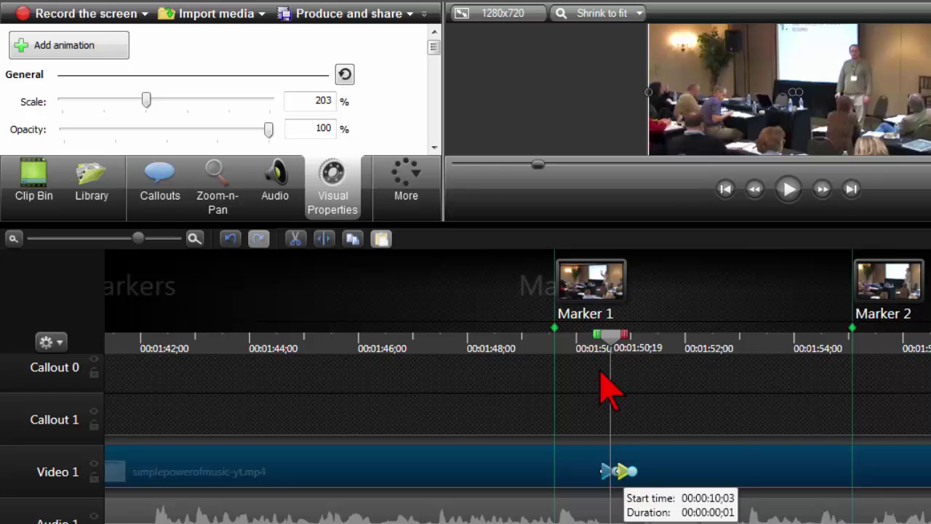
drag(611, 337, 586, 340)
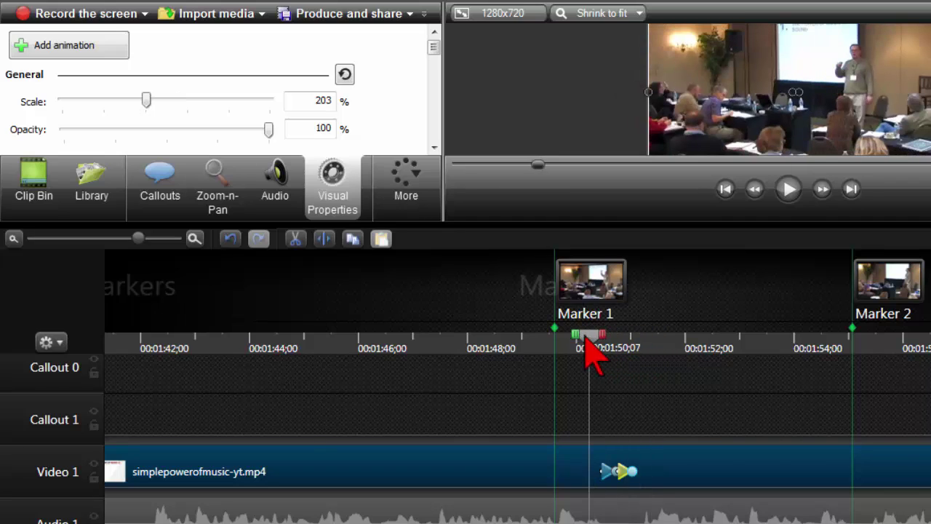